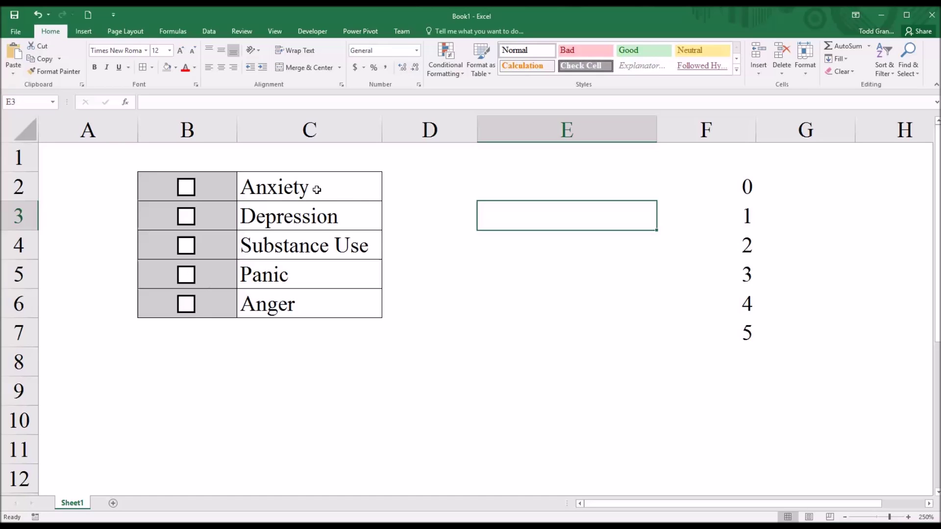
# Step: Select and then deselect the five symptom names, Anxiety through Anger, in the list
pyautogui.moveTo(336, 189); pyautogui.dragTo(350, 300)
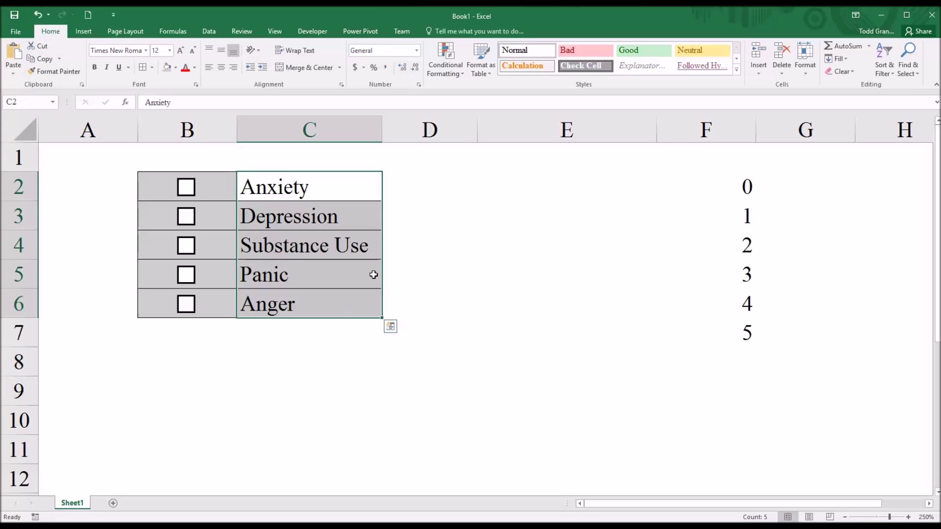
pyautogui.click(449, 185)
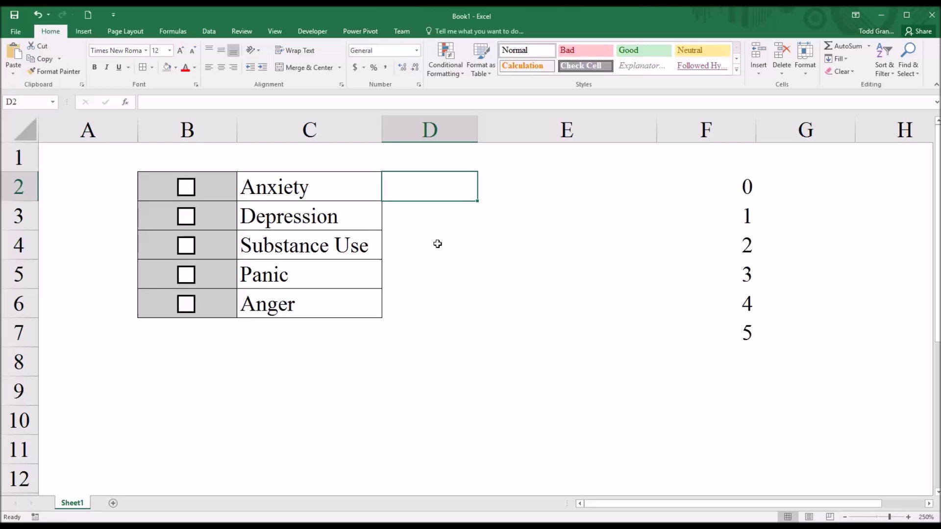
pyautogui.moveTo(355, 194); pyautogui.dragTo(356, 295)
pyautogui.click(424, 186)
# Step: Tick the Anxiety, Depression, Substance Use, Panic and Anger boxes, then untick Anger and Panic
pyautogui.click(189, 191)
pyautogui.click(189, 218)
pyautogui.click(188, 253)
pyautogui.click(187, 277)
pyautogui.click(187, 303)
pyautogui.click(187, 303)
pyautogui.click(188, 277)
# Step: Step through the symptom counts 0 to 5 in cells F2 to F7
pyautogui.click(709, 185)
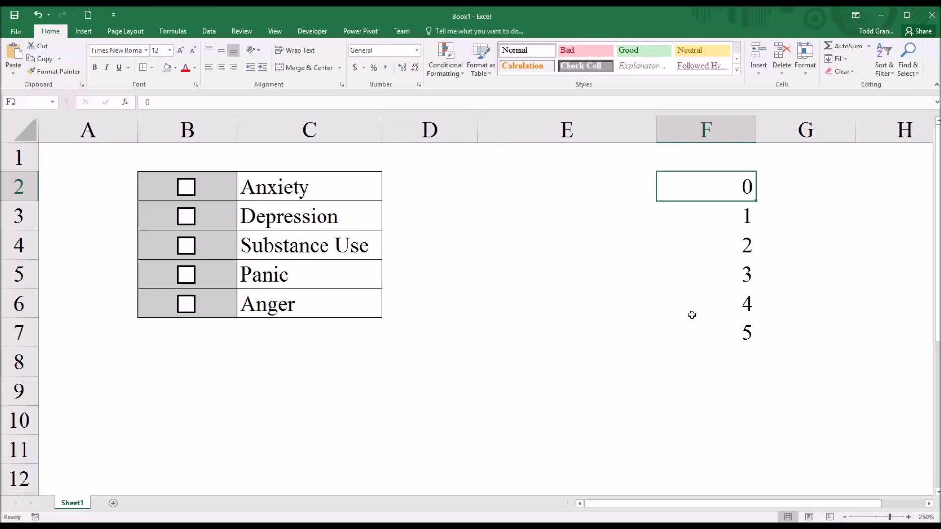
pyautogui.click(715, 333)
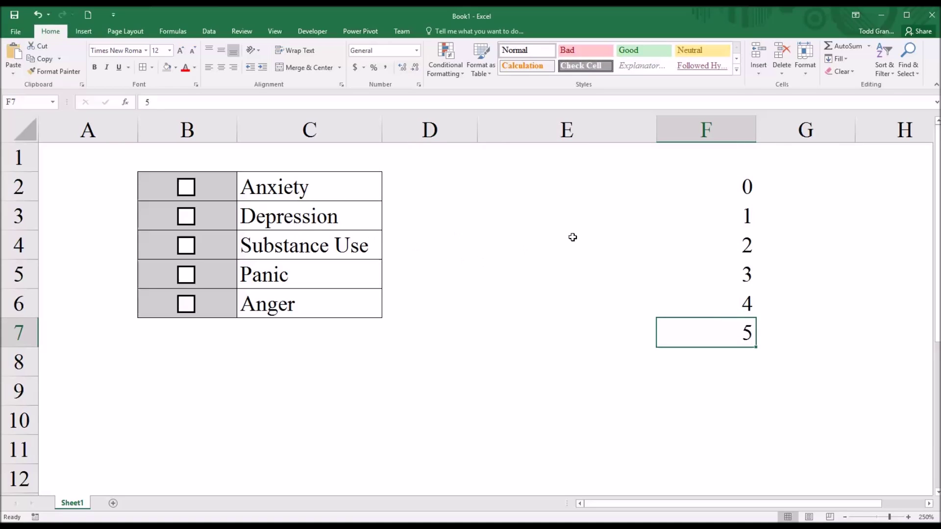
pyautogui.click(687, 213)
pyautogui.click(687, 243)
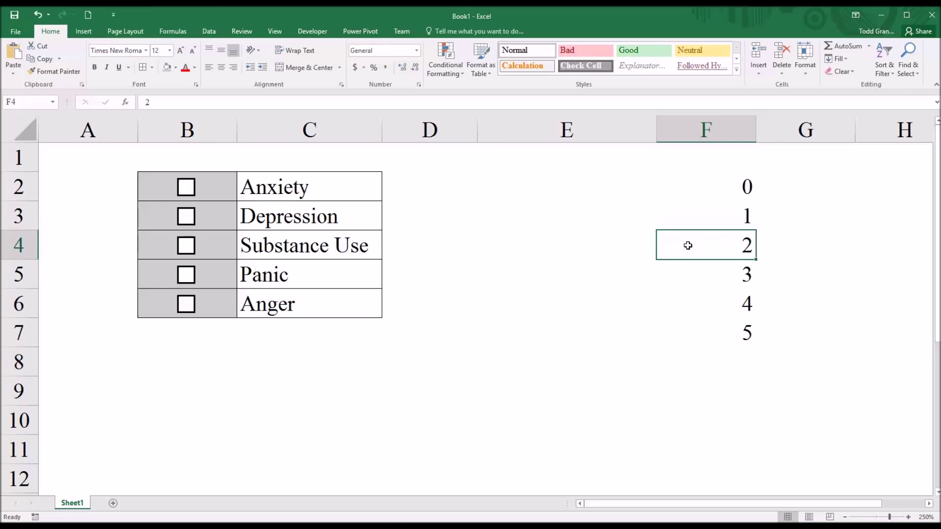
pyautogui.click(690, 272)
pyautogui.click(694, 306)
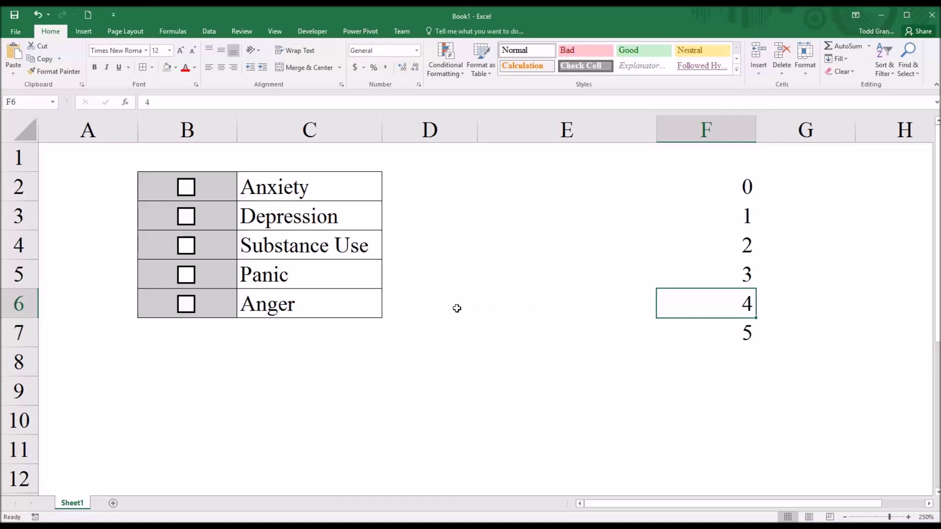
# Step: Enter =COMBIN(5,F2) in E2 and fill it down through E7
pyautogui.click(589, 185)
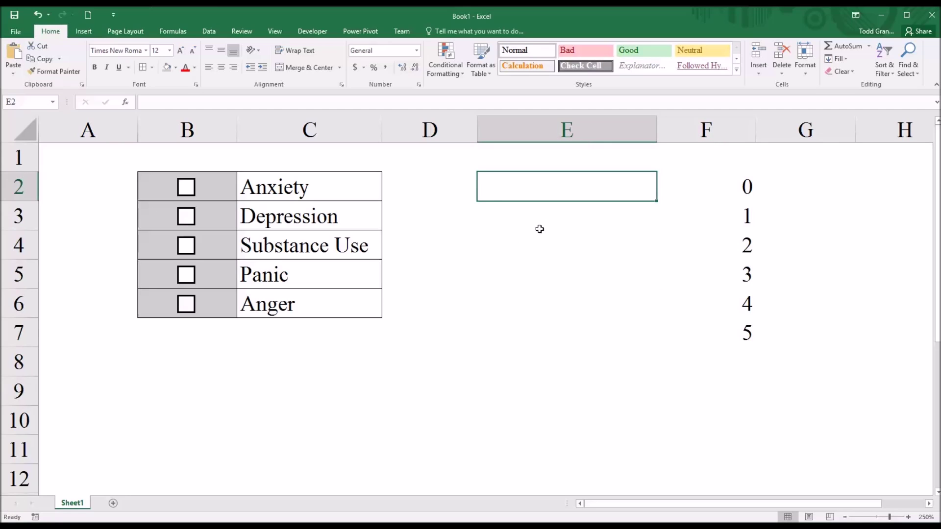
pyautogui.write('=co')
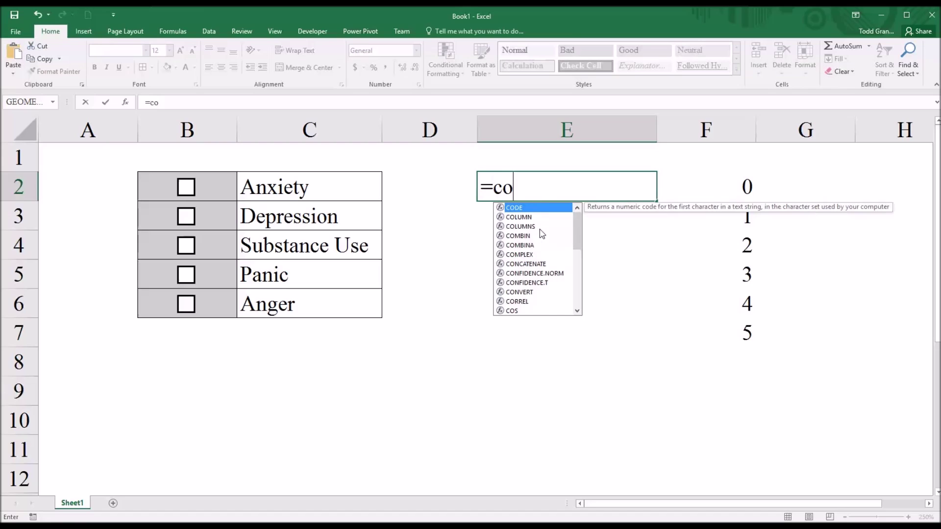
pyautogui.write('mbi')
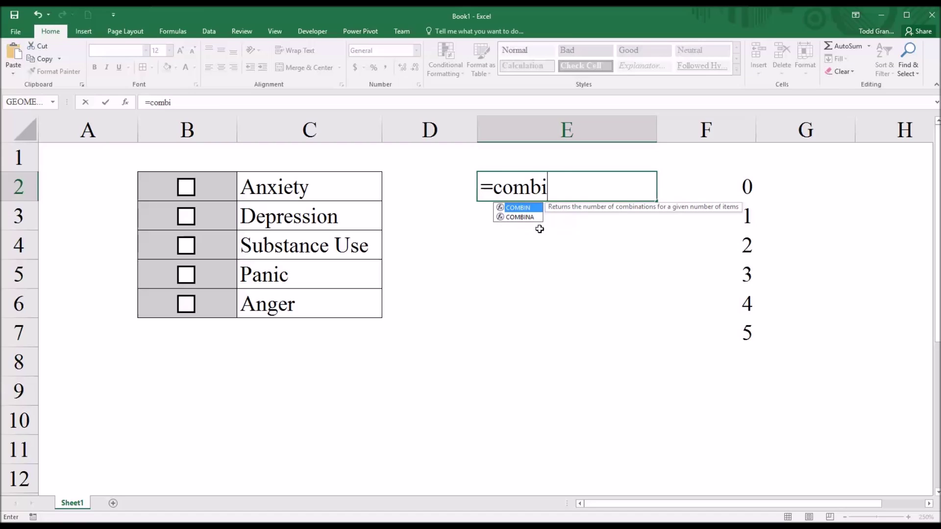
pyautogui.write('n(')
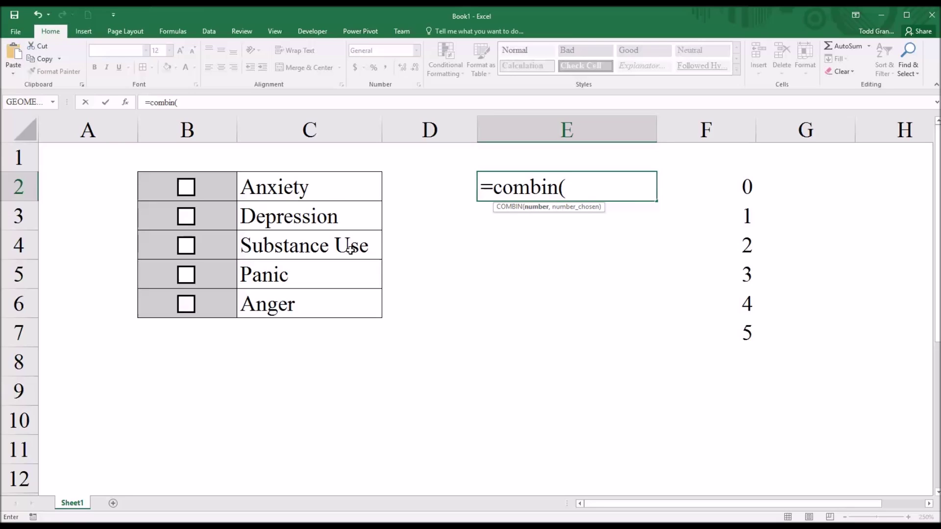
pyautogui.write('5,')
pyautogui.click(720, 188)
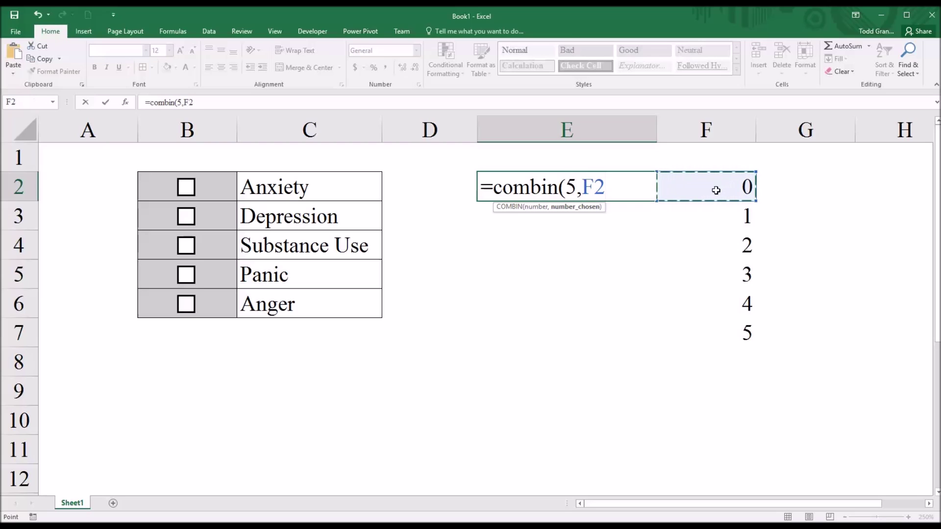
pyautogui.press('Return')
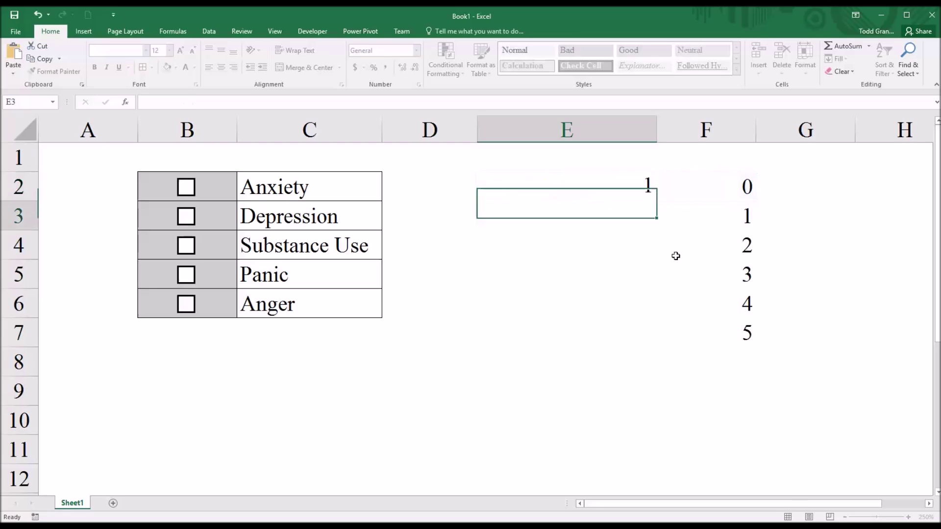
pyautogui.click(643, 195)
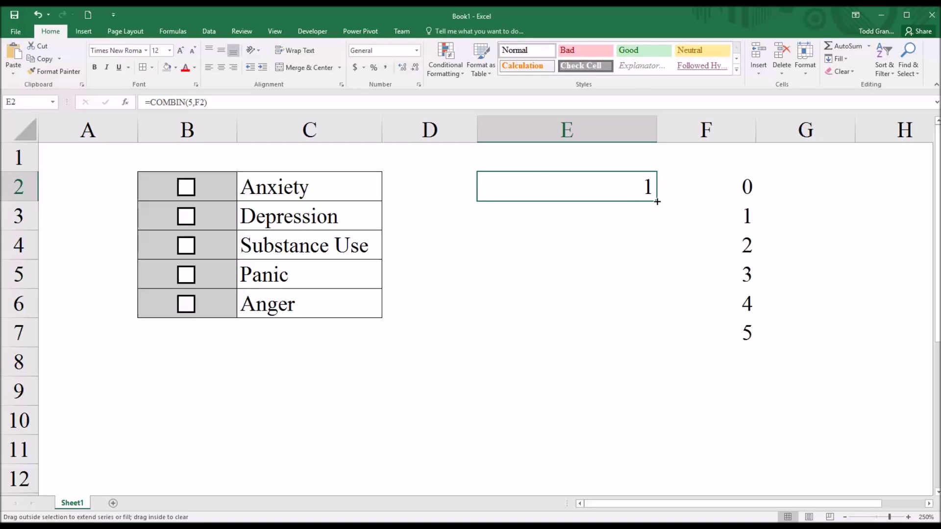
pyautogui.moveTo(658, 201); pyautogui.dragTo(636, 340)
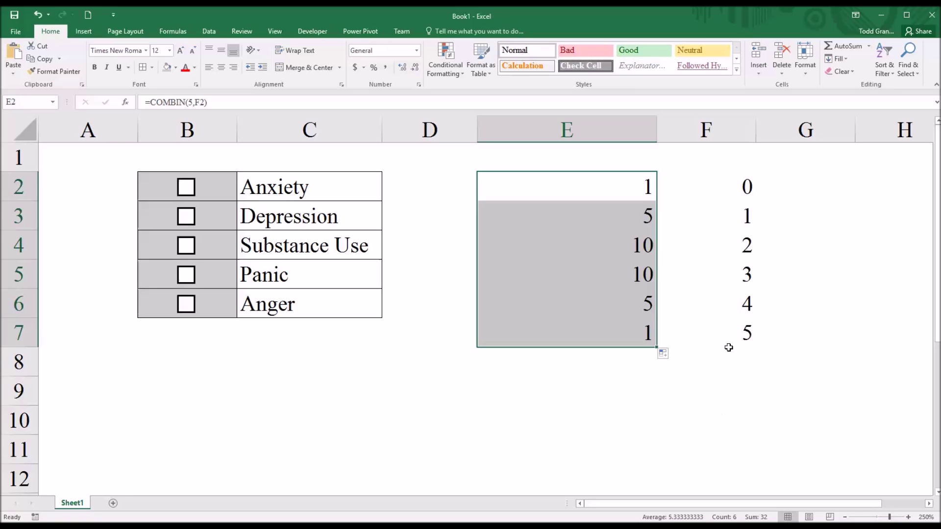
# Step: Select E2:E7 to check the results 1, 5, 10, 10, 5, 1 and their status-bar total
pyautogui.click(709, 188)
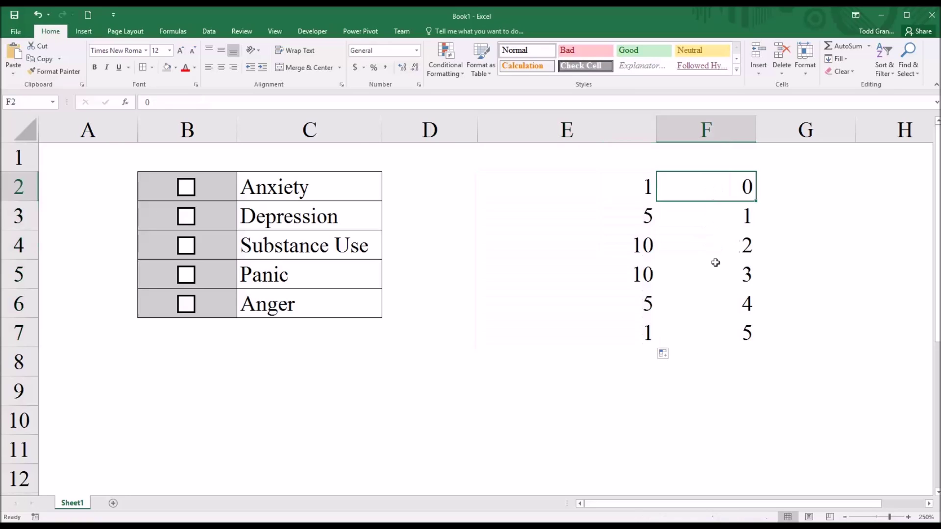
pyautogui.click(721, 323)
pyautogui.click(602, 201)
pyautogui.moveTo(602, 201); pyautogui.dragTo(609, 338)
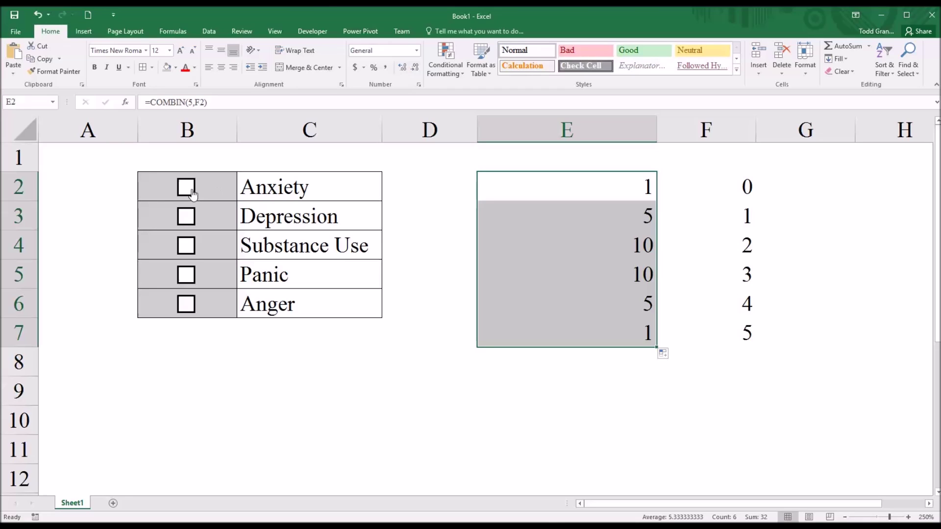
pyautogui.click(394, 183)
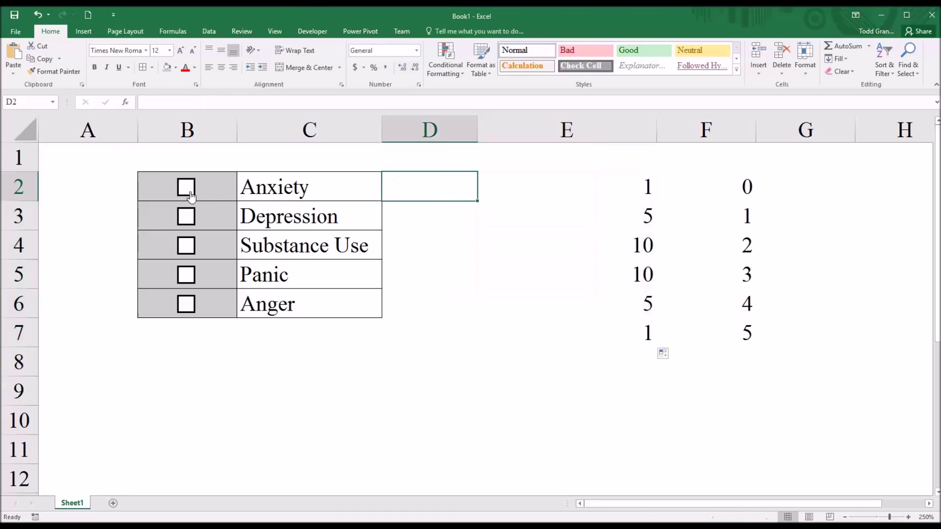
# Step: Tick and then untick the Anxiety and Depression checkboxes, leaving the checklist blank
pyautogui.click(188, 192)
pyautogui.click(190, 216)
pyautogui.click(186, 217)
pyautogui.click(186, 195)
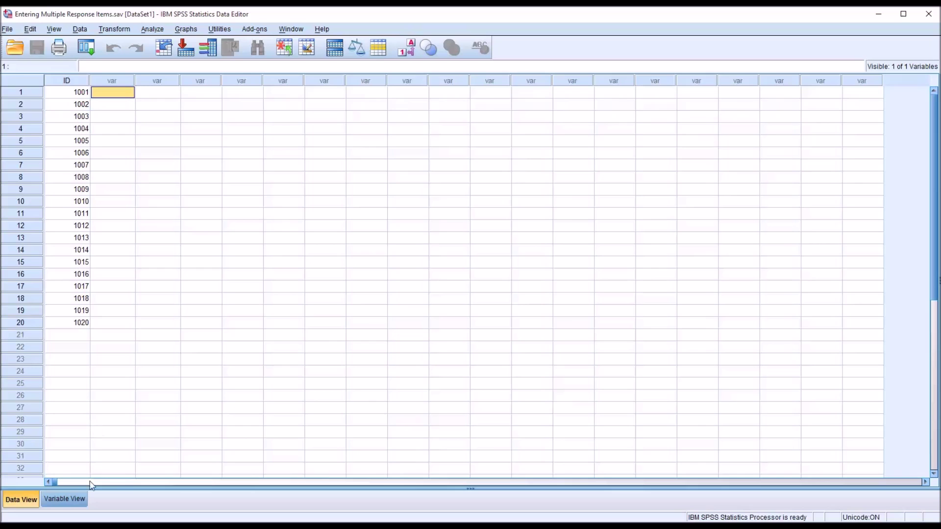
# Step: In Variable View, name the new row 2 variable Anxiety
pyautogui.click(70, 499)
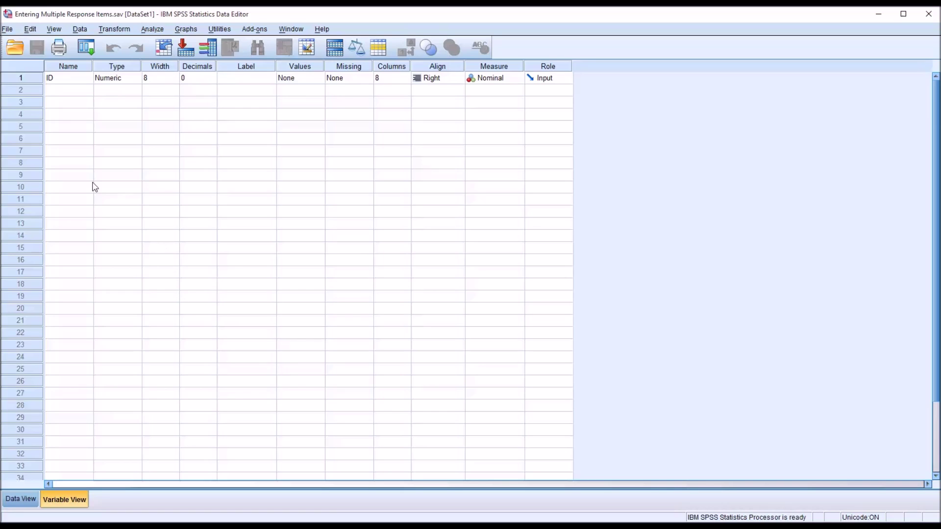
pyautogui.click(72, 92)
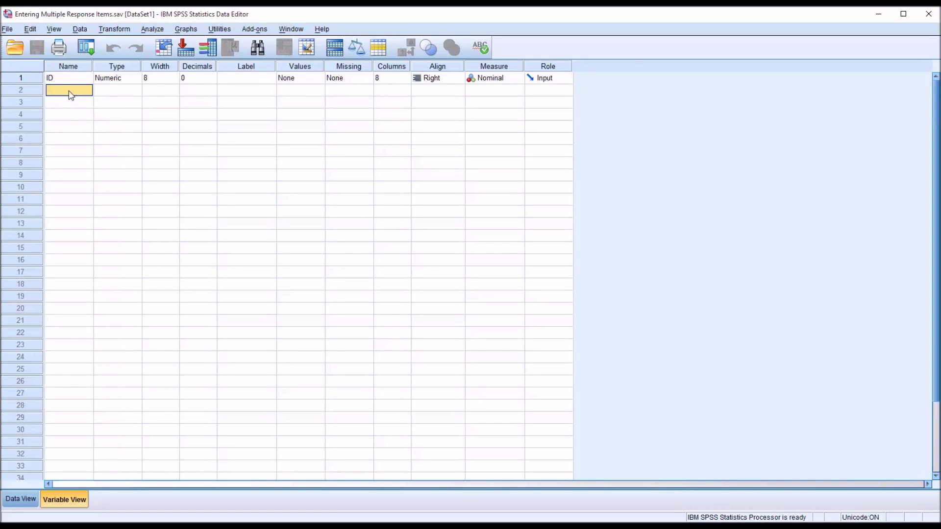
pyautogui.write('Anxiety')
pyautogui.press('Return')
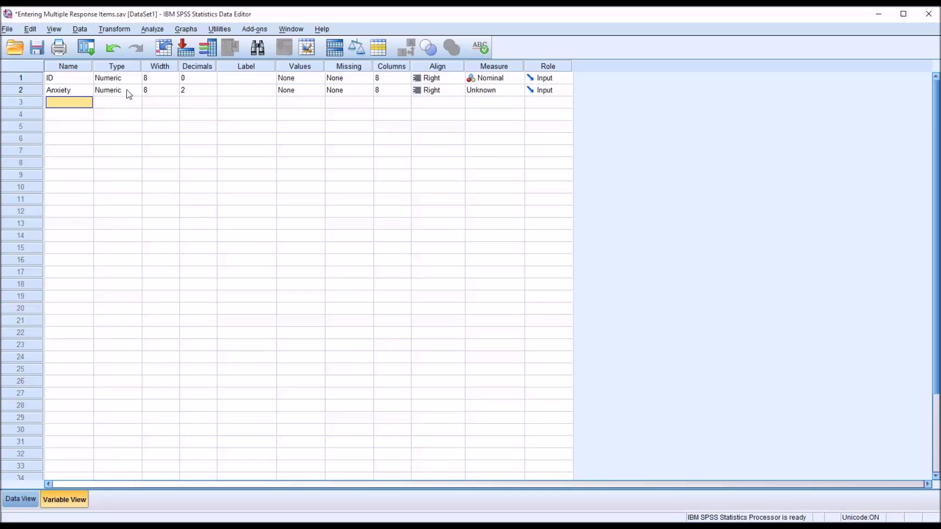
pyautogui.click(209, 92)
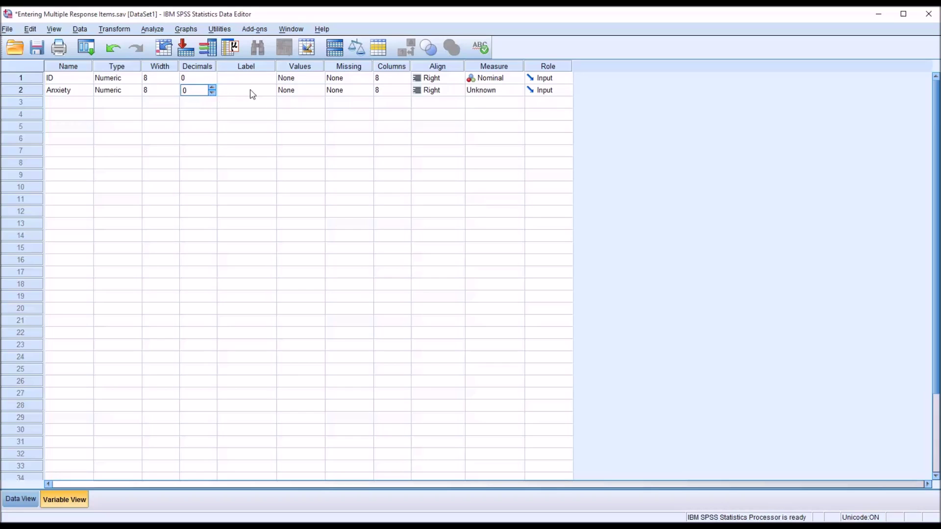
# Step: Lower Anxiety's Decimals to 0 and choose Nominal from its Measure dropdown
pyautogui.click(286, 91)
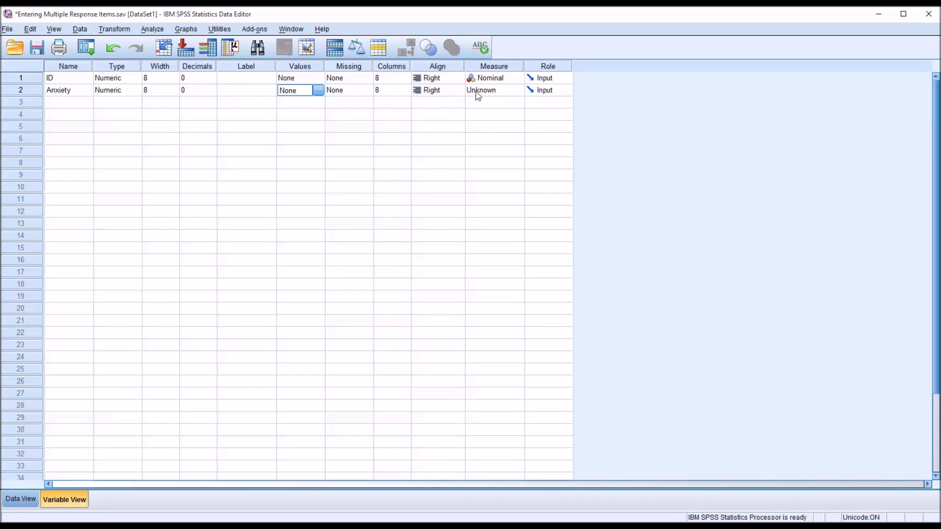
pyautogui.click(497, 93)
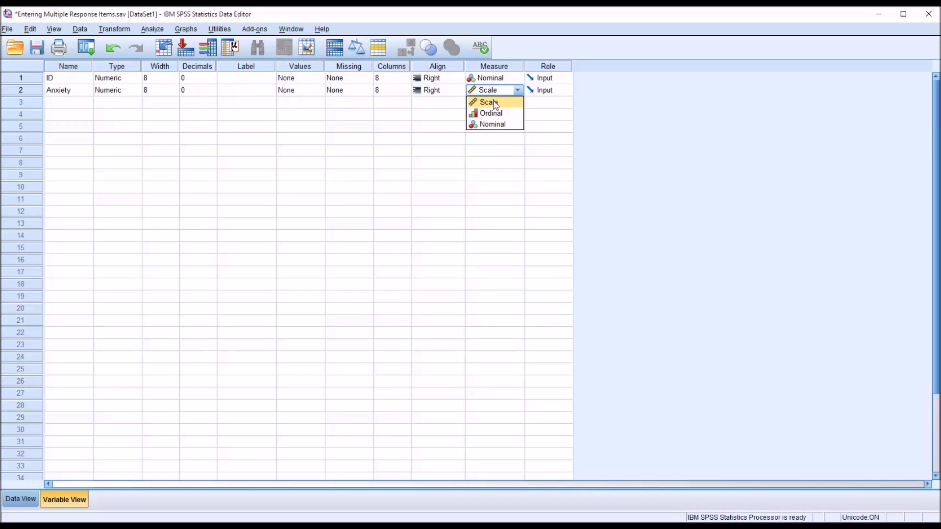
pyautogui.click(490, 124)
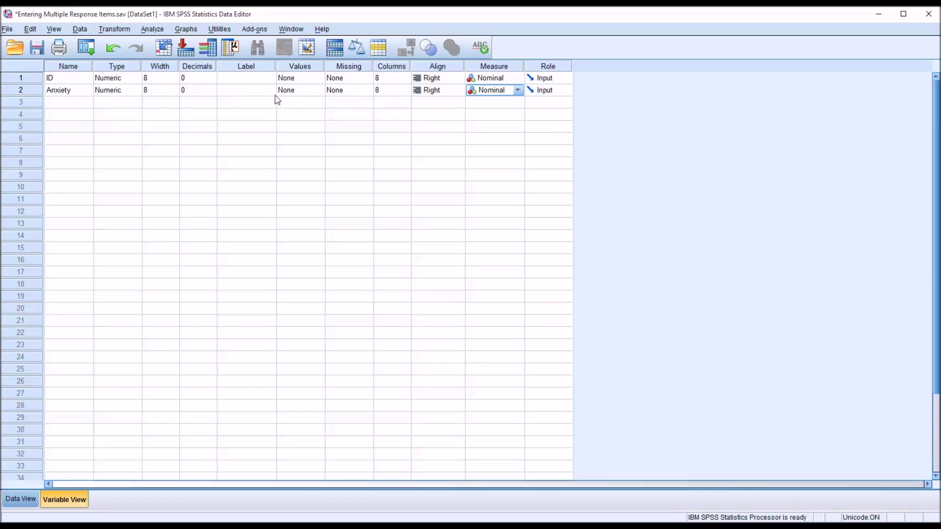
pyautogui.click(300, 92)
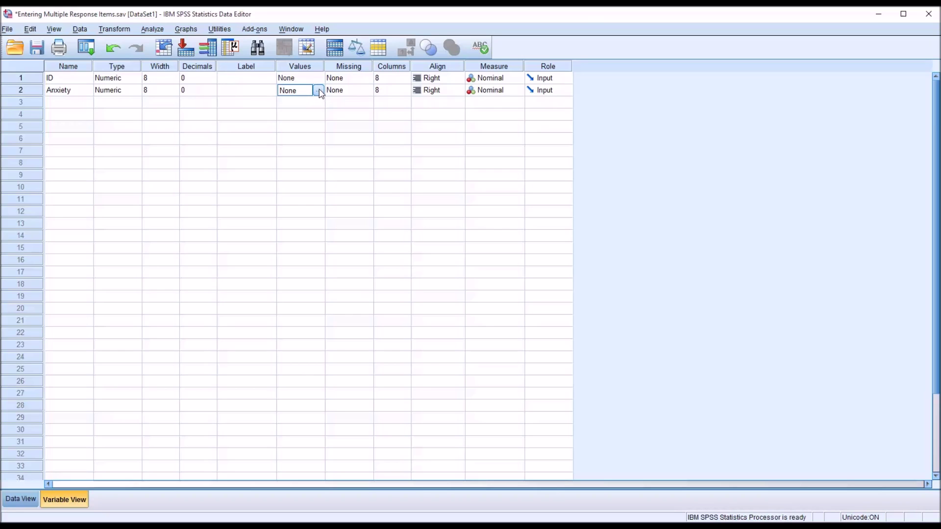
pyautogui.click(318, 92)
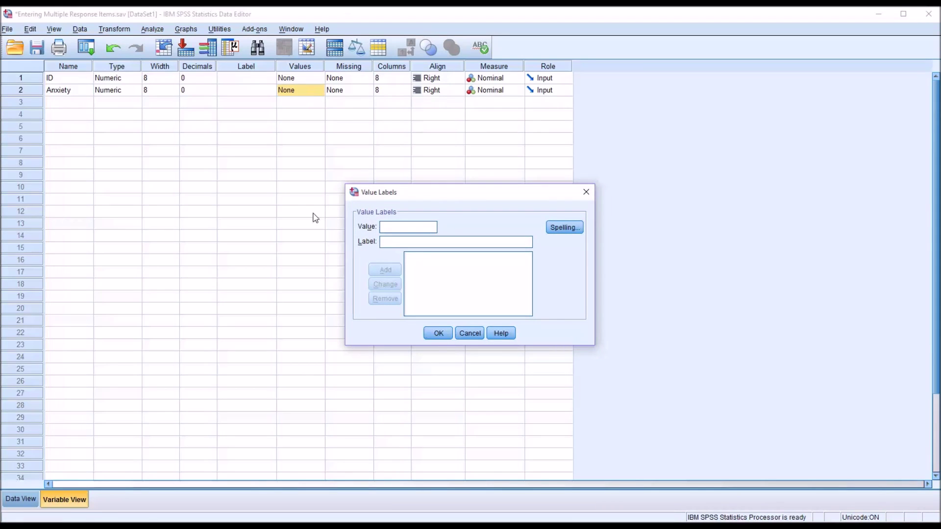
# Step: Add Anxiety's value labels 0 = No and 1 = Yes and confirm them
pyautogui.write('0')
pyautogui.write('No')
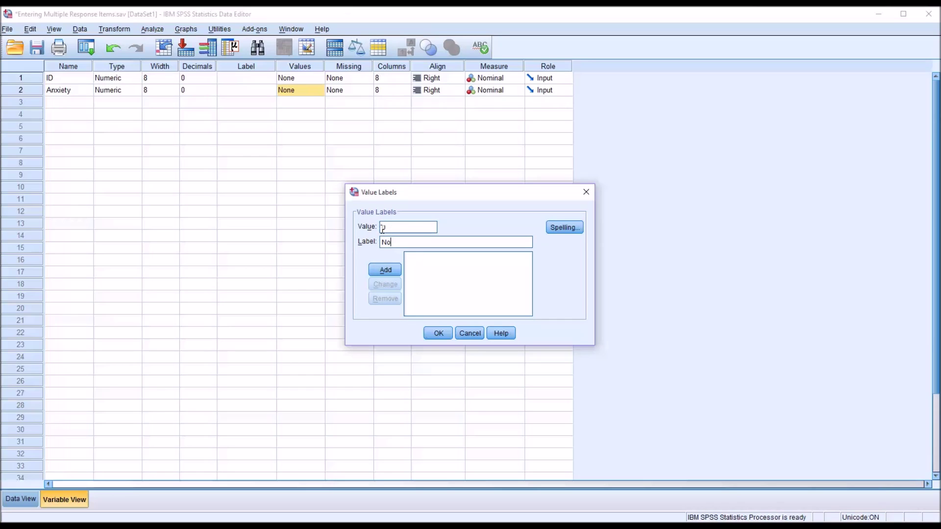
pyautogui.click(384, 268)
pyautogui.write('1')
pyautogui.write('Yes')
pyautogui.click(384, 270)
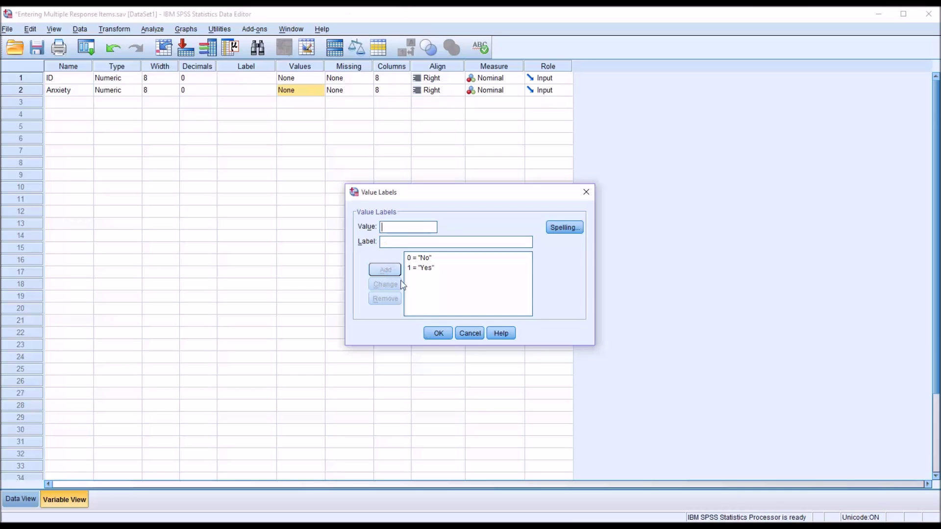
pyautogui.click(437, 334)
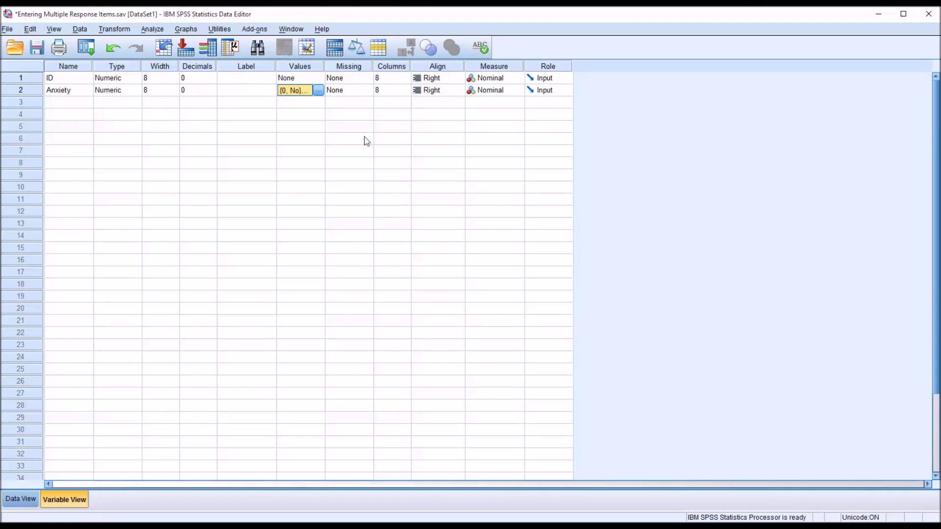
pyautogui.click(319, 91)
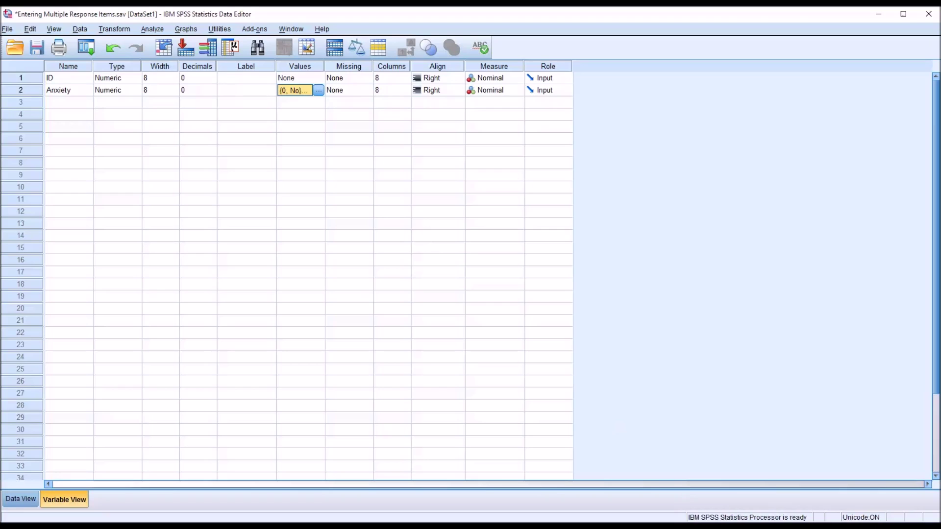
# Step: Name rows 3–6 in Variable View Depression, SubstanceUse, Panic and Anger
pyautogui.click(68, 104)
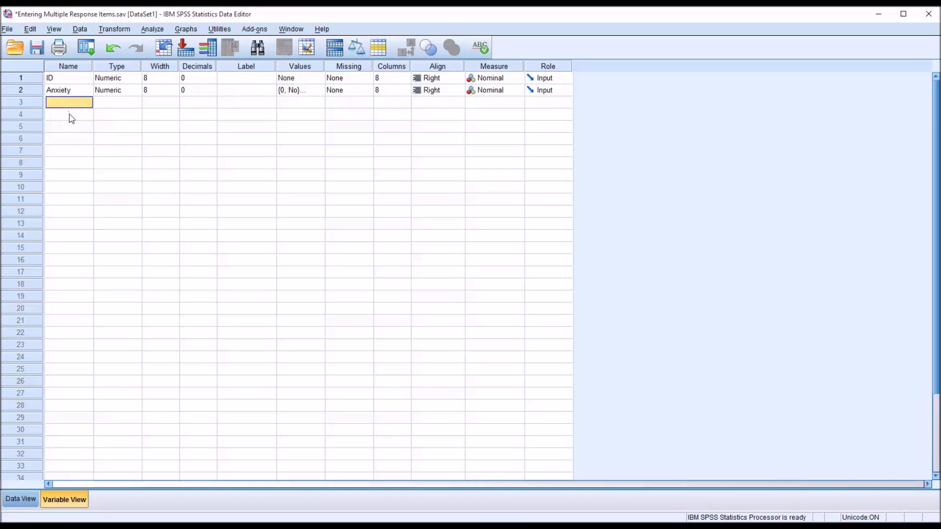
pyautogui.write('Depression')
pyautogui.press('Return')
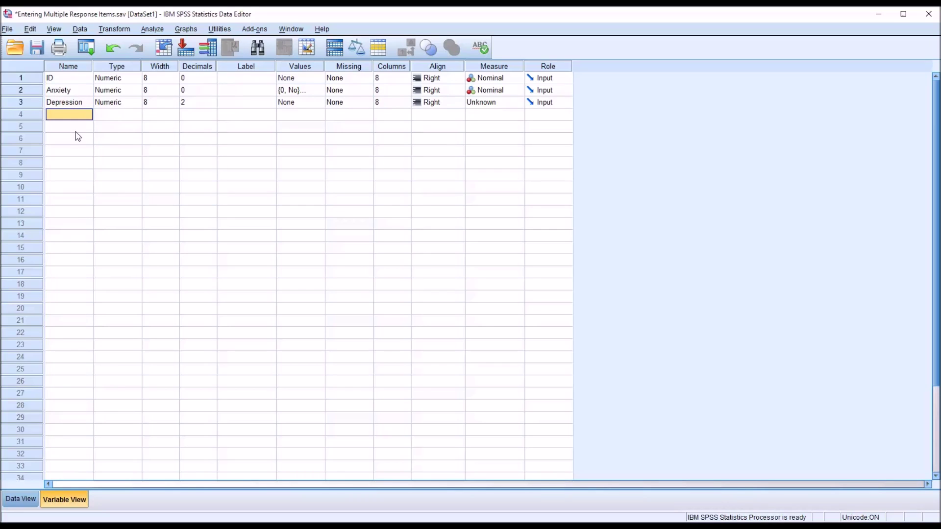
pyautogui.write('SubstanceUse')
pyautogui.press('Return')
pyautogui.write('Panic')
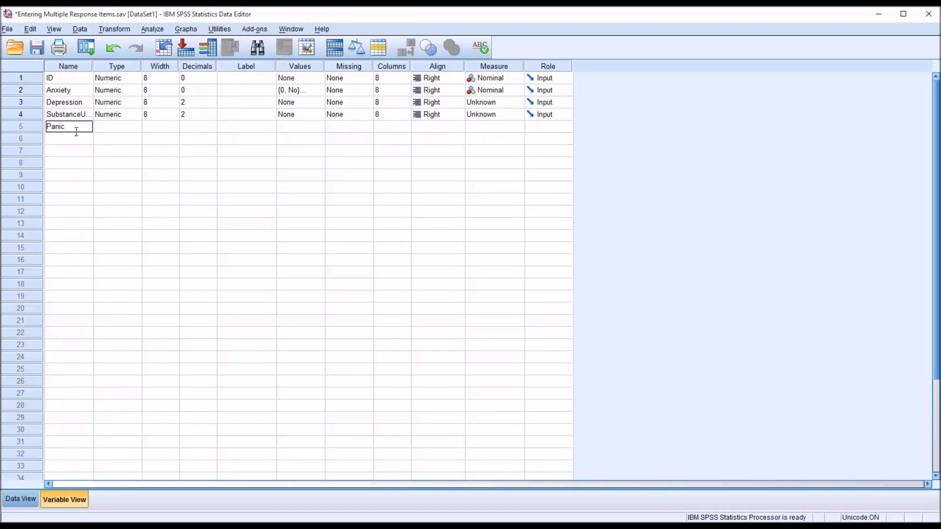
pyautogui.press('Return')
pyautogui.write('An')
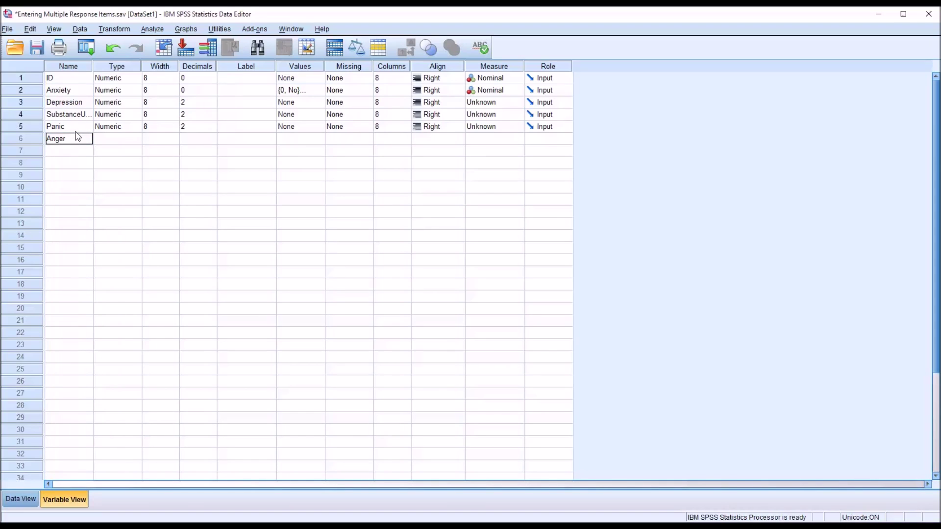
pyautogui.write('ger')
pyautogui.press('Return')
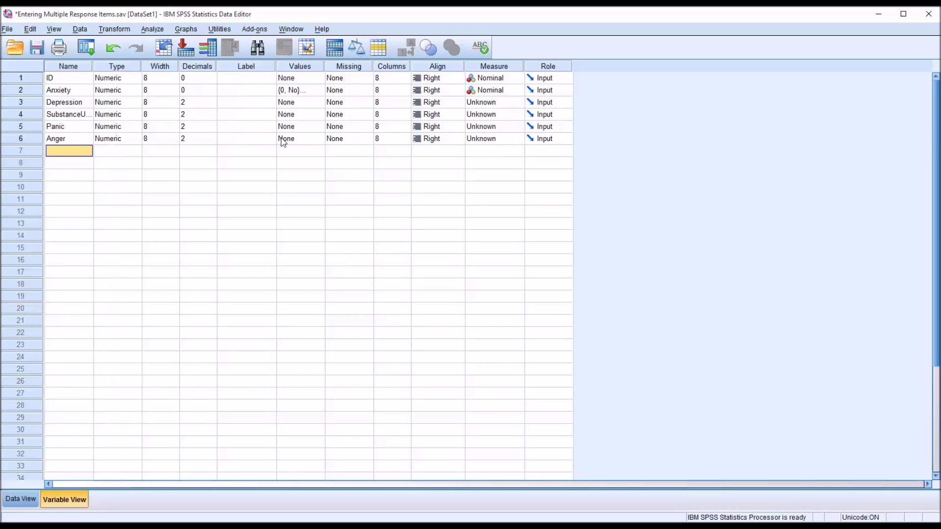
# Step: Review Anxiety's No/Yes labels, then paste them into the Values cells of Depression through Anger
pyautogui.click(292, 92)
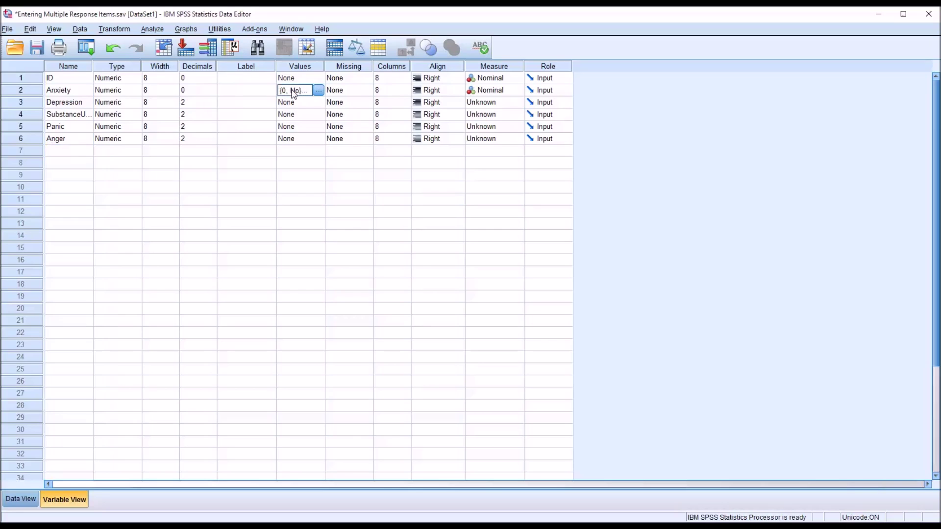
pyautogui.click(318, 90)
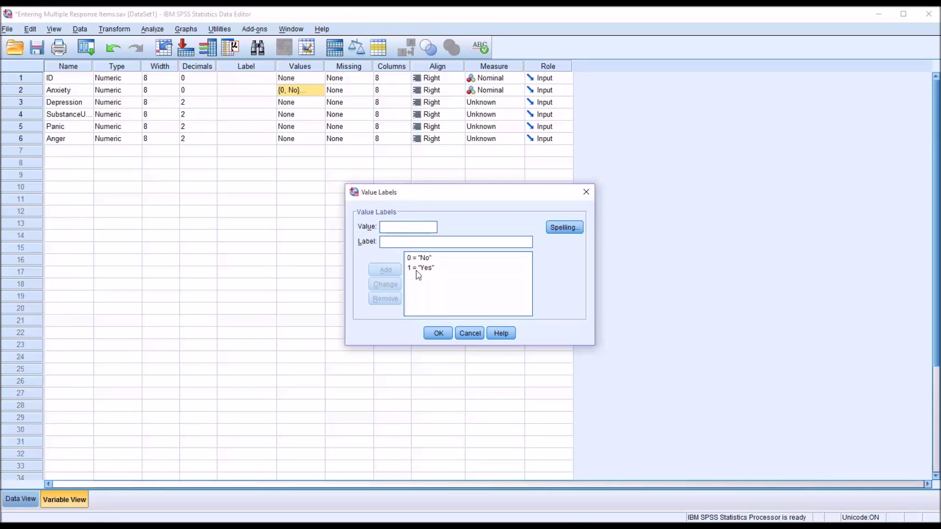
pyautogui.click(439, 333)
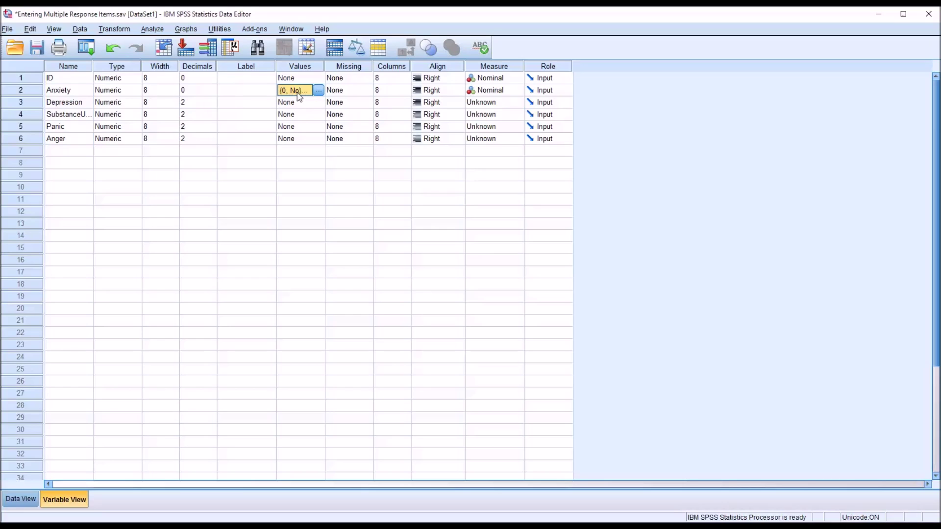
pyautogui.moveTo(297, 103); pyautogui.dragTo(298, 140)
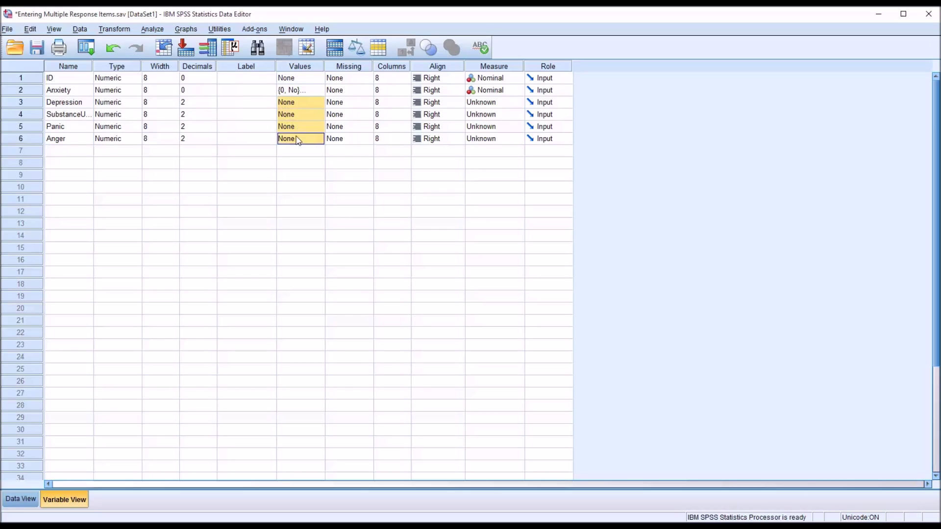
pyautogui.hotkey('ctrl', 'v')
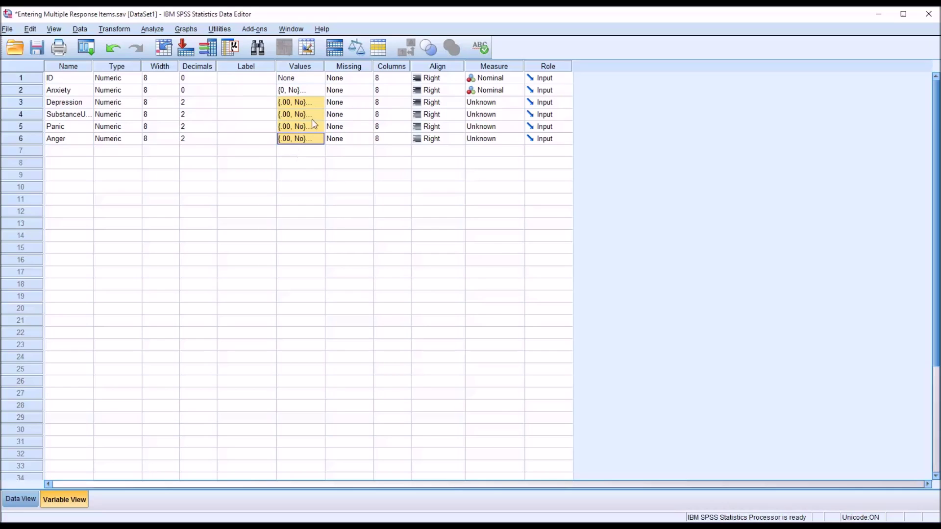
# Step: Reduce Decimals to 0 for Depression, SubstanceUse, Panic and Anger
pyautogui.click(199, 104)
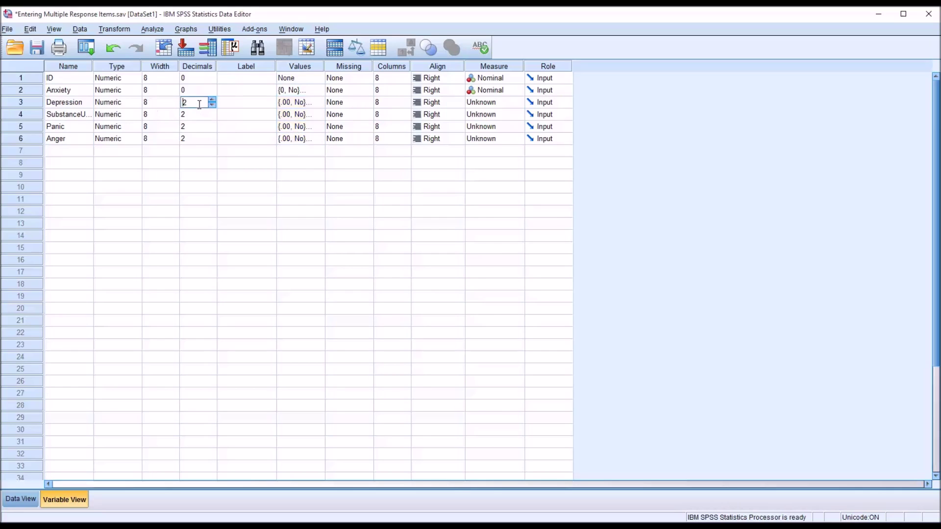
pyautogui.moveTo(300, 139); pyautogui.dragTo(300, 102)
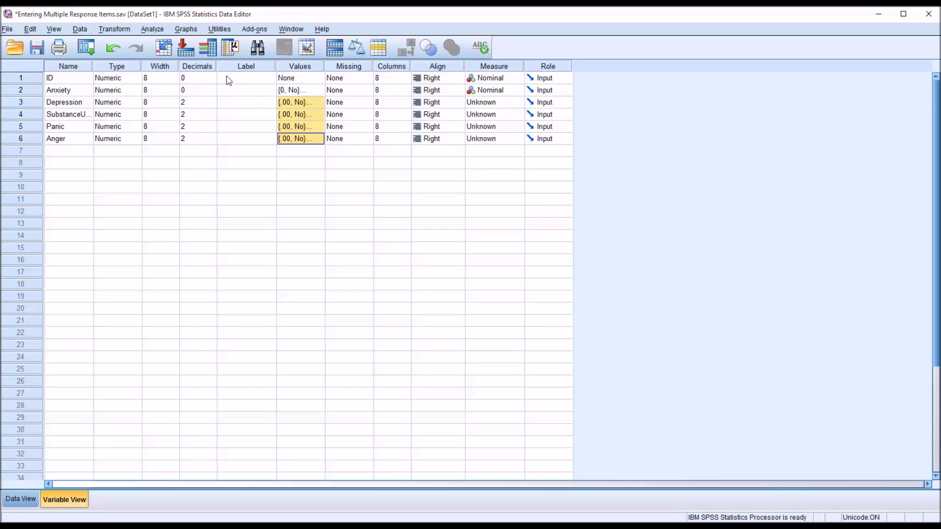
pyautogui.click(205, 103)
pyautogui.click(212, 104)
pyautogui.click(212, 104)
pyautogui.click(203, 116)
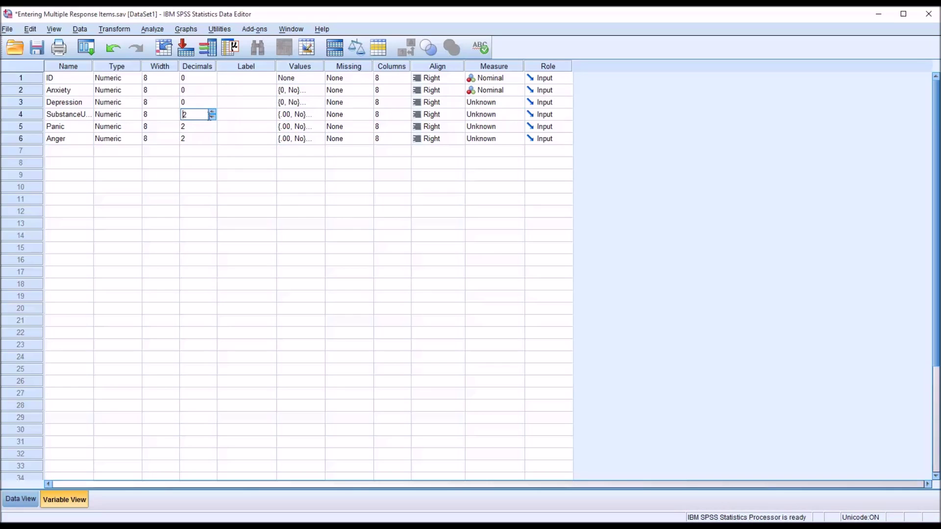
pyautogui.click(212, 118)
pyautogui.click(202, 126)
pyautogui.click(212, 129)
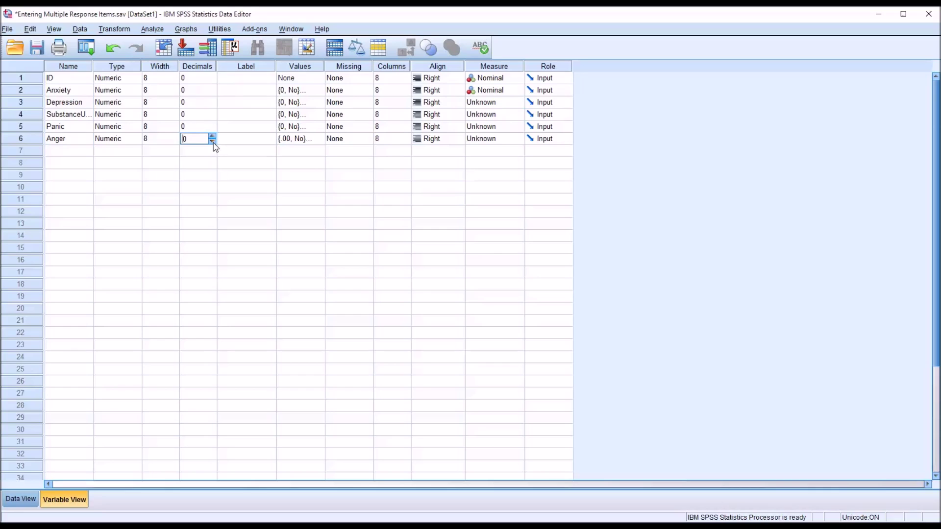
pyautogui.click(201, 153)
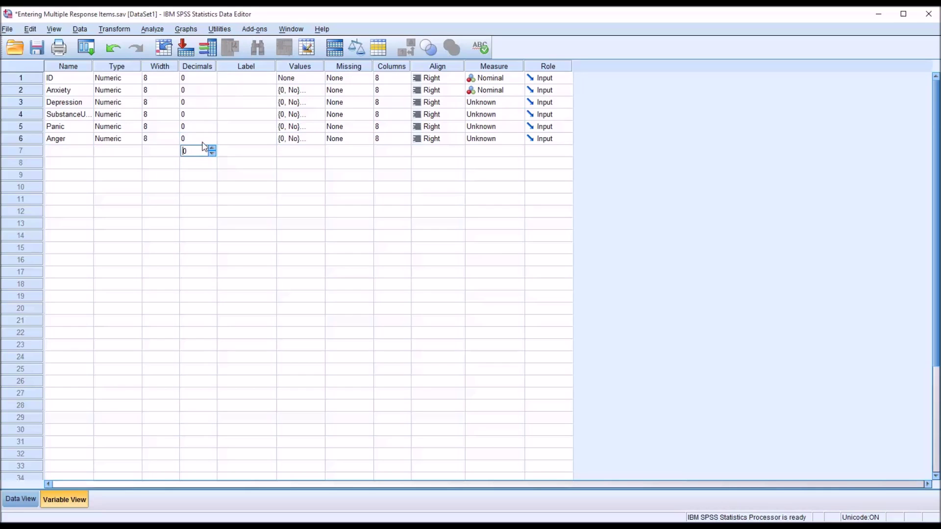
# Step: Set the Measure of Depression, SubstanceUse, Panic and Anger to Nominal
pyautogui.click(498, 104)
pyautogui.click(495, 137)
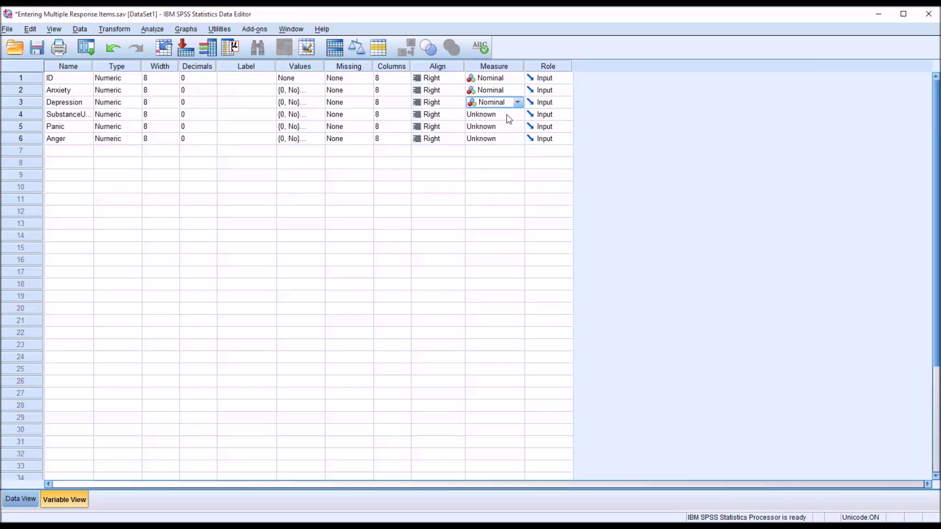
pyautogui.click(506, 117)
pyautogui.click(503, 144)
pyautogui.click(504, 128)
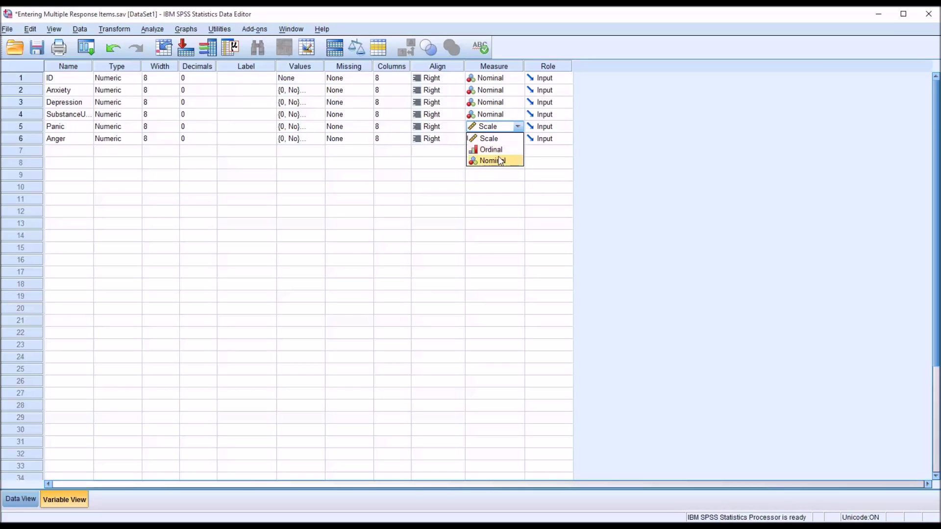
pyautogui.click(496, 160)
pyautogui.click(499, 144)
pyautogui.click(499, 143)
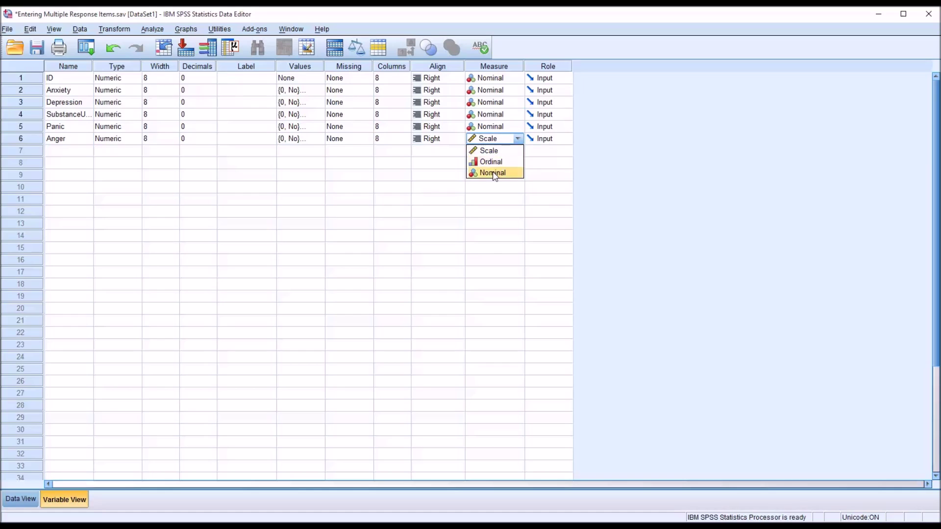
pyautogui.click(494, 172)
pyautogui.click(492, 151)
pyautogui.click(456, 162)
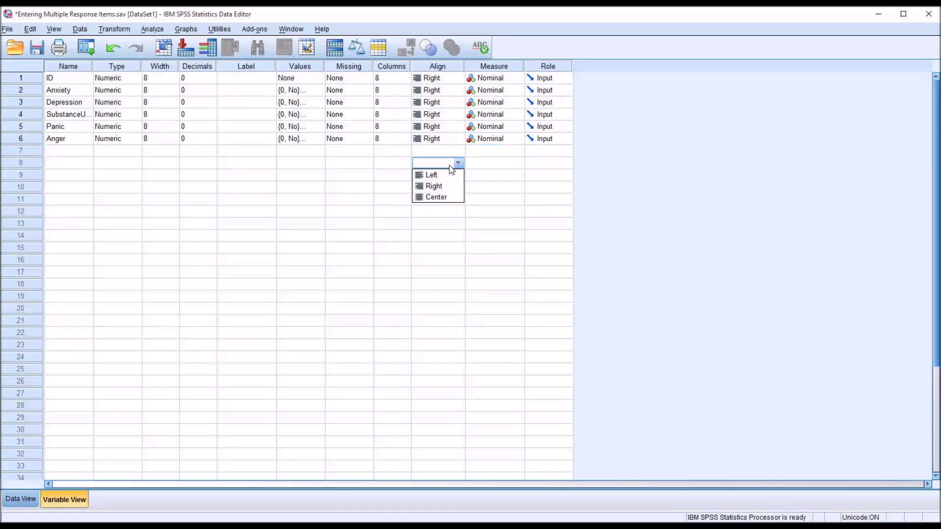
pyautogui.press('Escape')
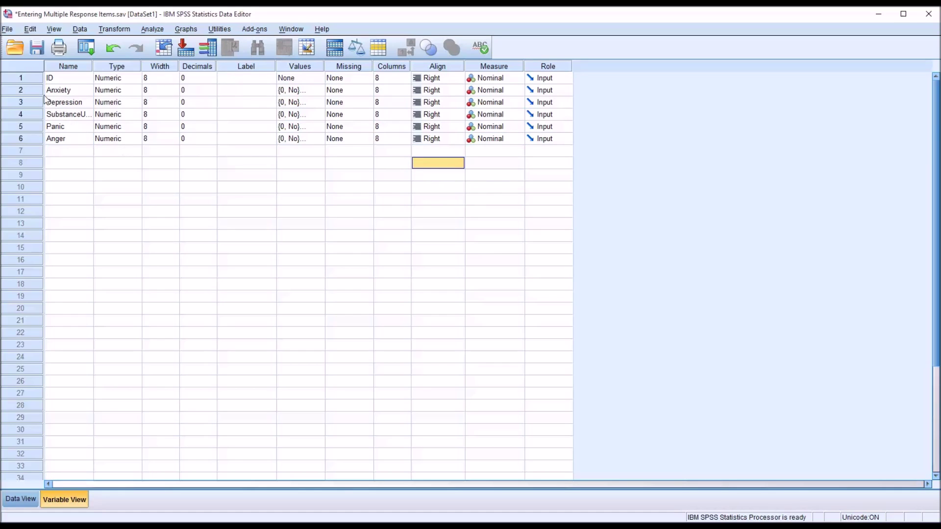
# Step: Recheck Anxiety's No/Yes value labels and return to Data View
pyautogui.click(309, 91)
pyautogui.click(318, 92)
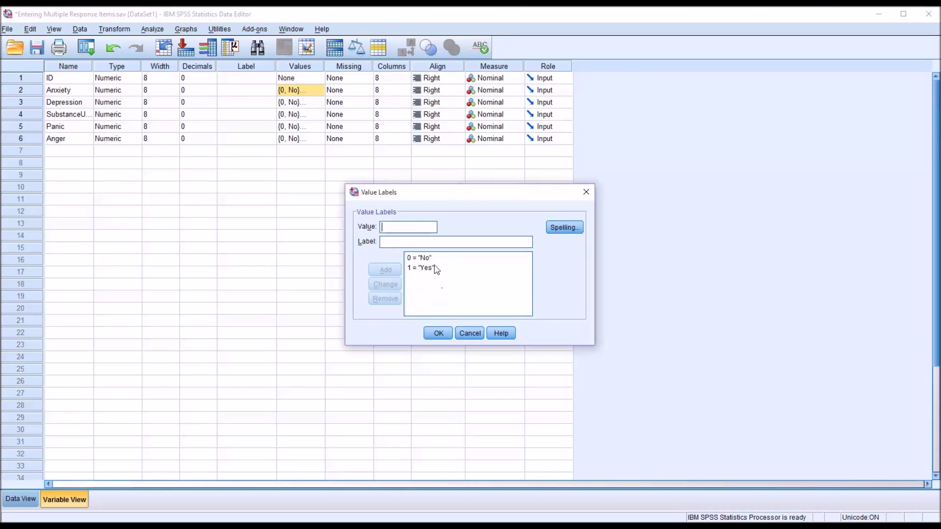
pyautogui.click(437, 334)
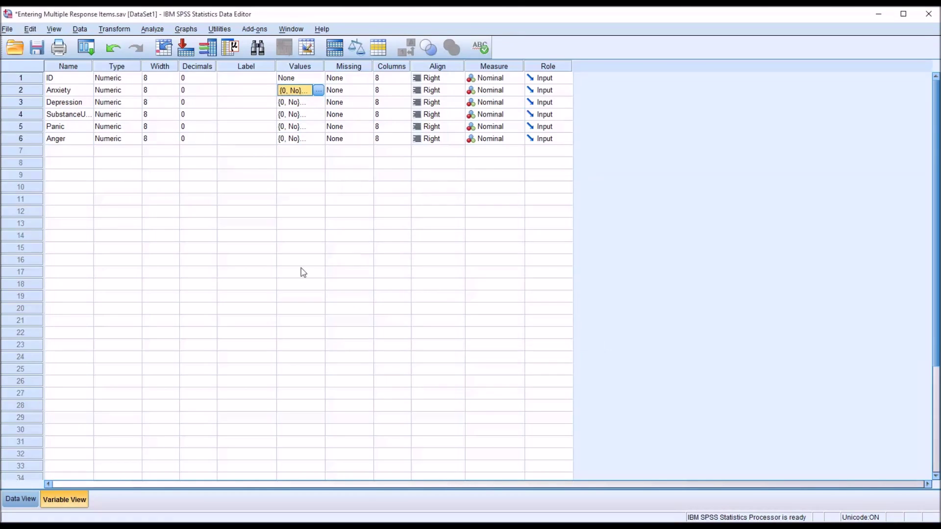
pyautogui.click(22, 499)
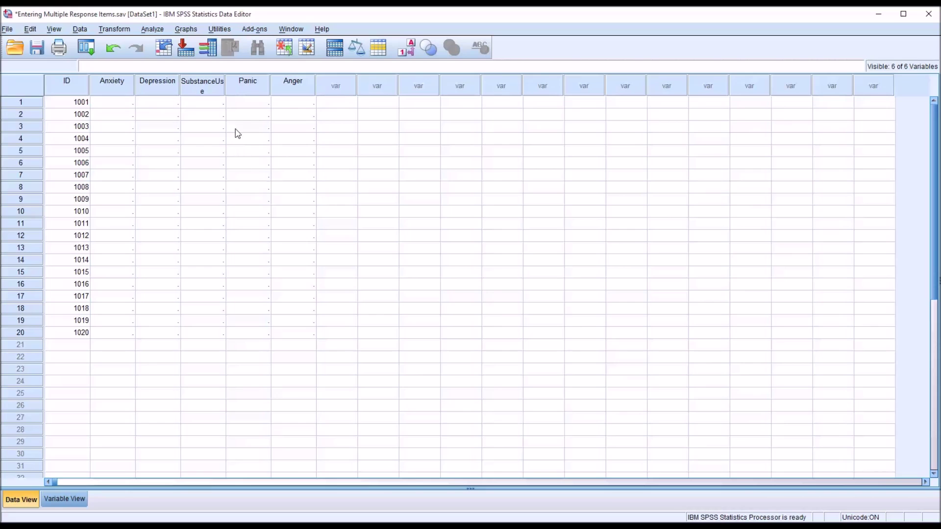
# Step: Widen the SubstanceUse column and enter 0, 0, 1, 0, 1 across record 1001
pyautogui.moveTo(225, 88); pyautogui.dragTo(233, 93)
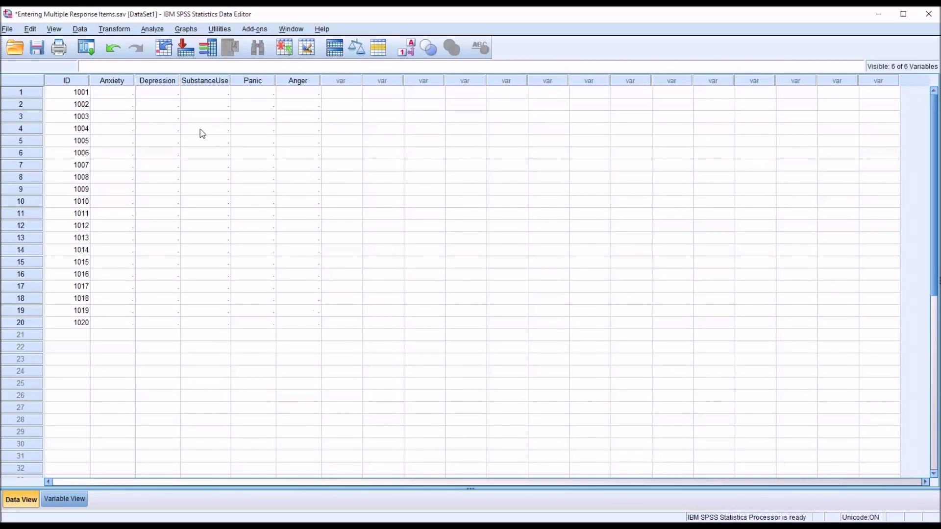
pyautogui.click(117, 95)
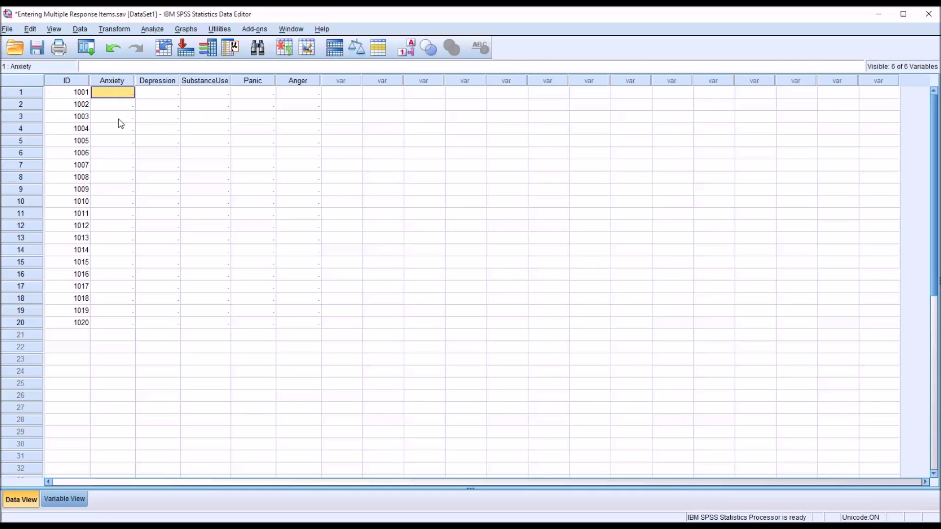
pyautogui.write('0')
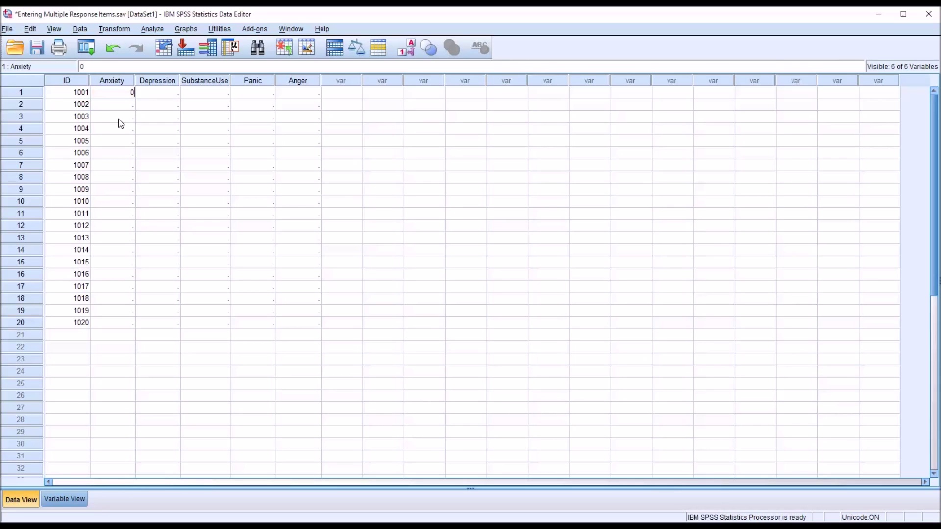
pyautogui.press('Tab')
pyautogui.write('0')
pyautogui.press('Tab')
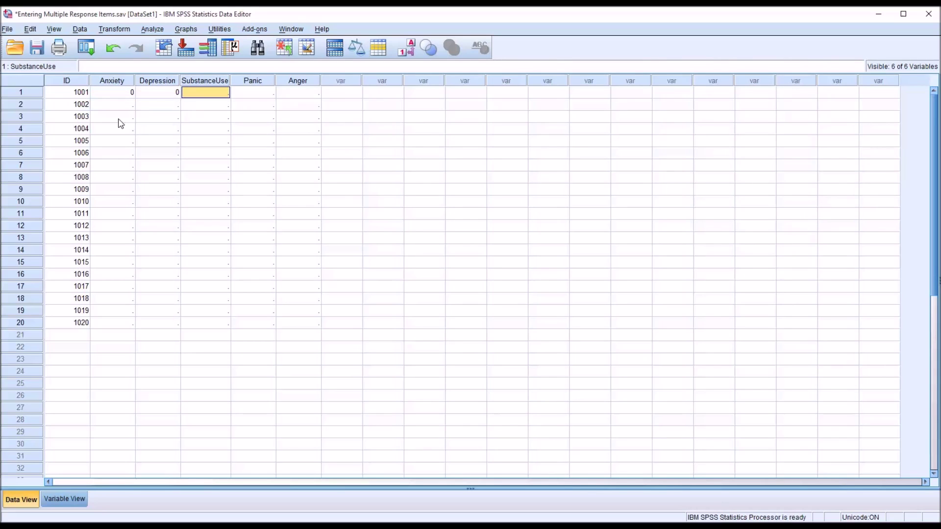
pyautogui.write('1')
pyautogui.press('Tab')
pyautogui.write('0')
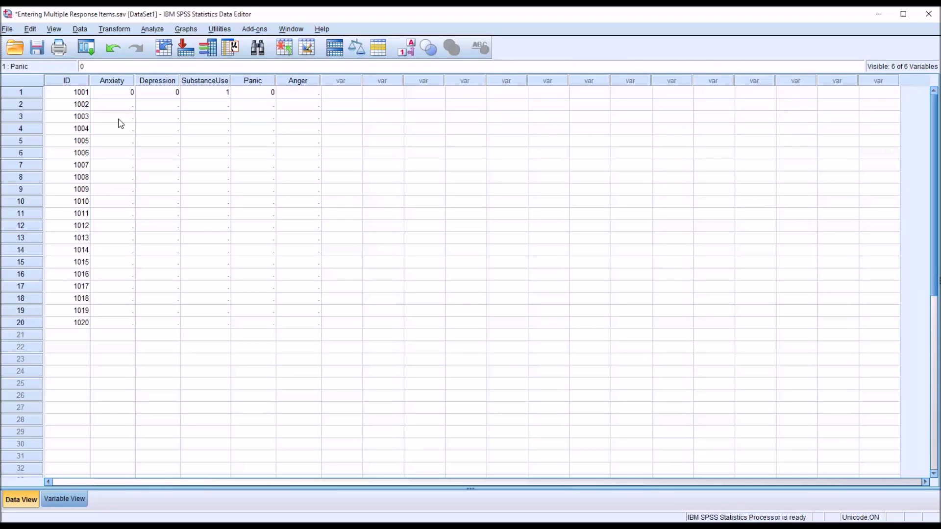
pyautogui.press('Tab')
pyautogui.write('1')
pyautogui.press('Tab')
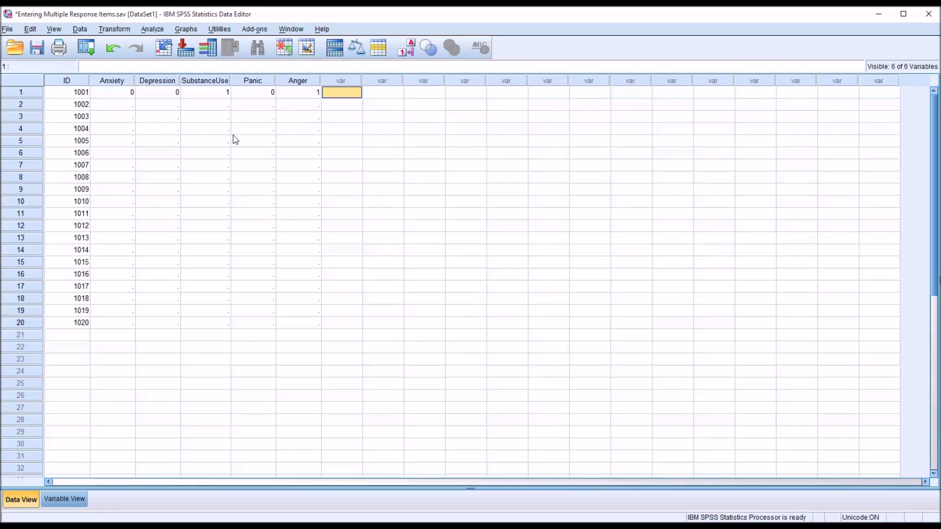
# Step: Switch Value Labels on so record 1001 reads No, No, Yes, No, Yes instead of 0/1 codes
pyautogui.click(408, 52)
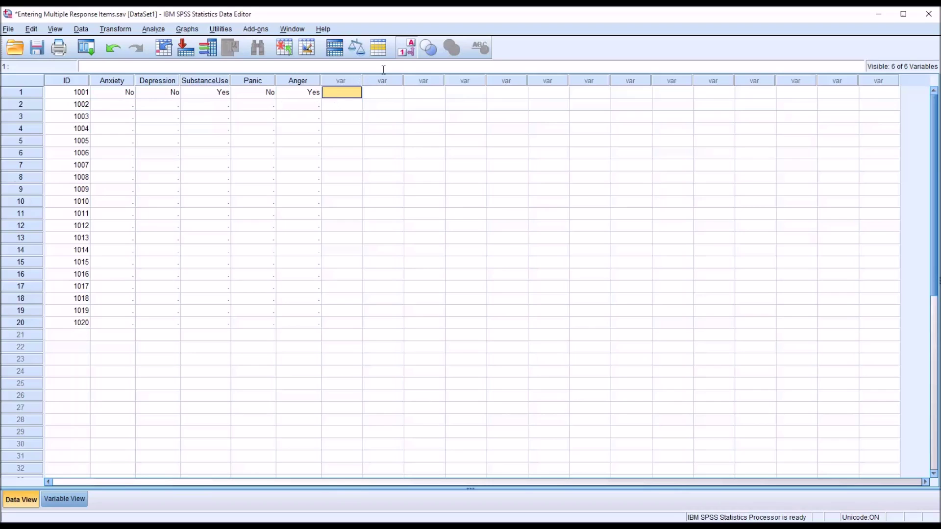
pyautogui.click(407, 49)
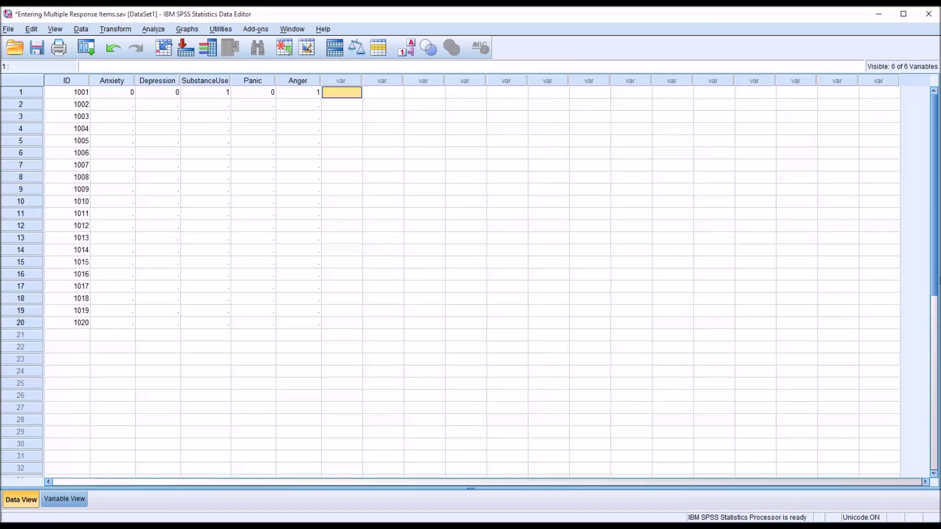
pyautogui.click(405, 49)
pyautogui.click(406, 49)
pyautogui.click(406, 49)
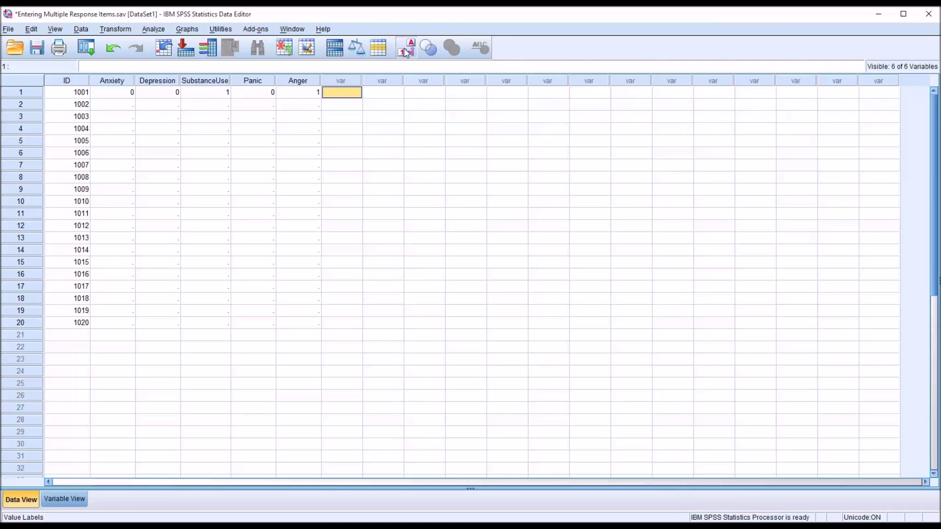